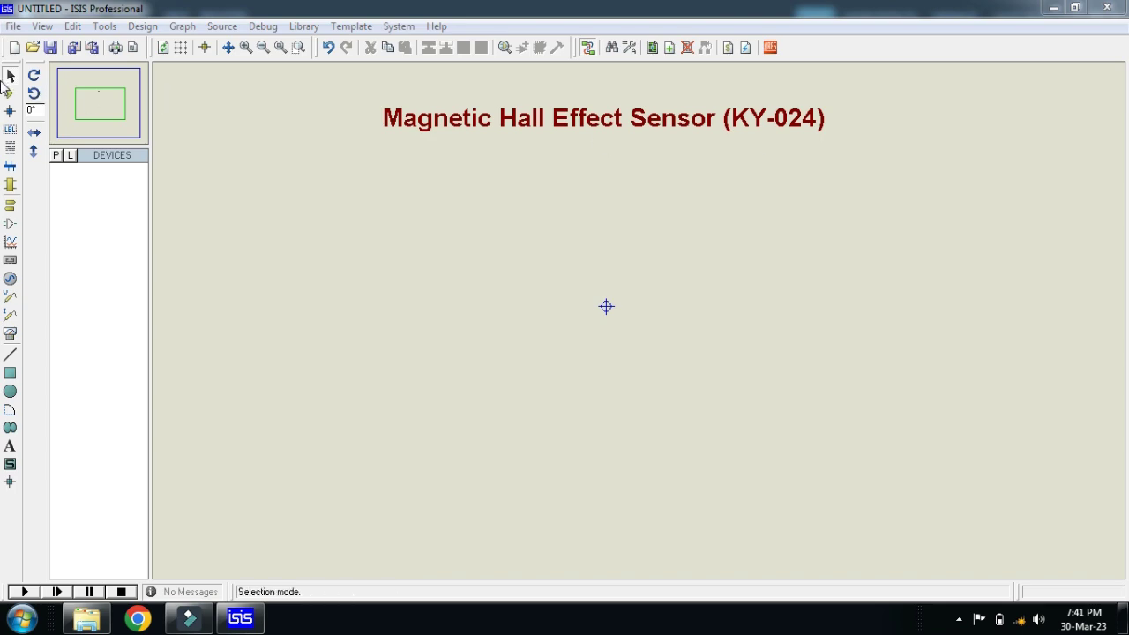
- Search the device picker for 'Magnetic Hall Effect Sensor (KY-024)', confirm no matches, and close it
click(55, 155)
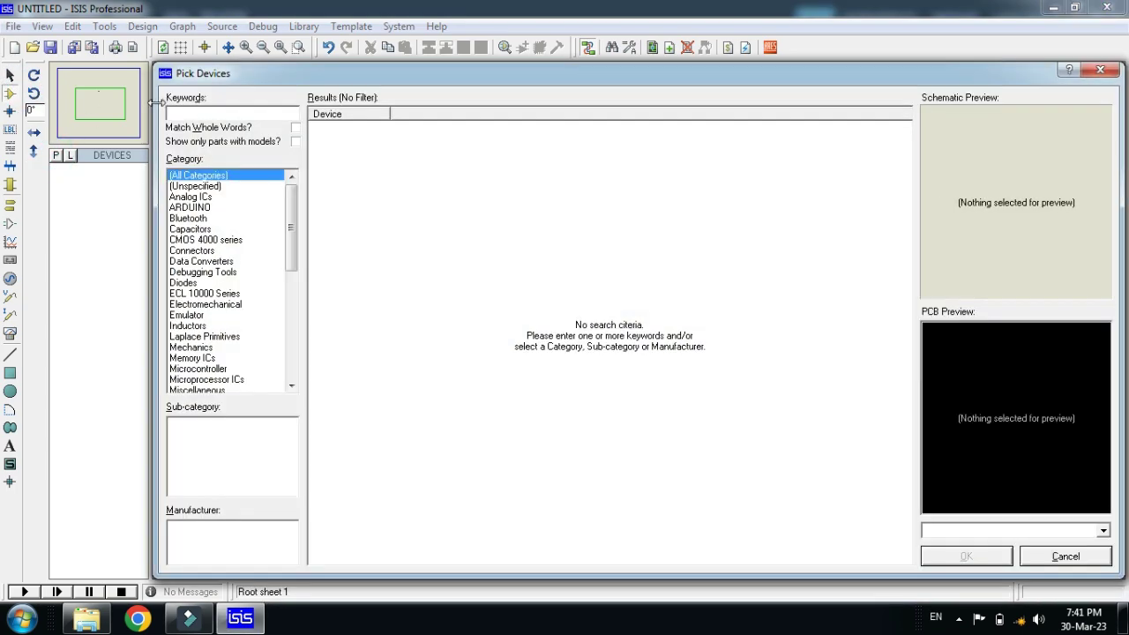
right_click(193, 111)
click(200, 186)
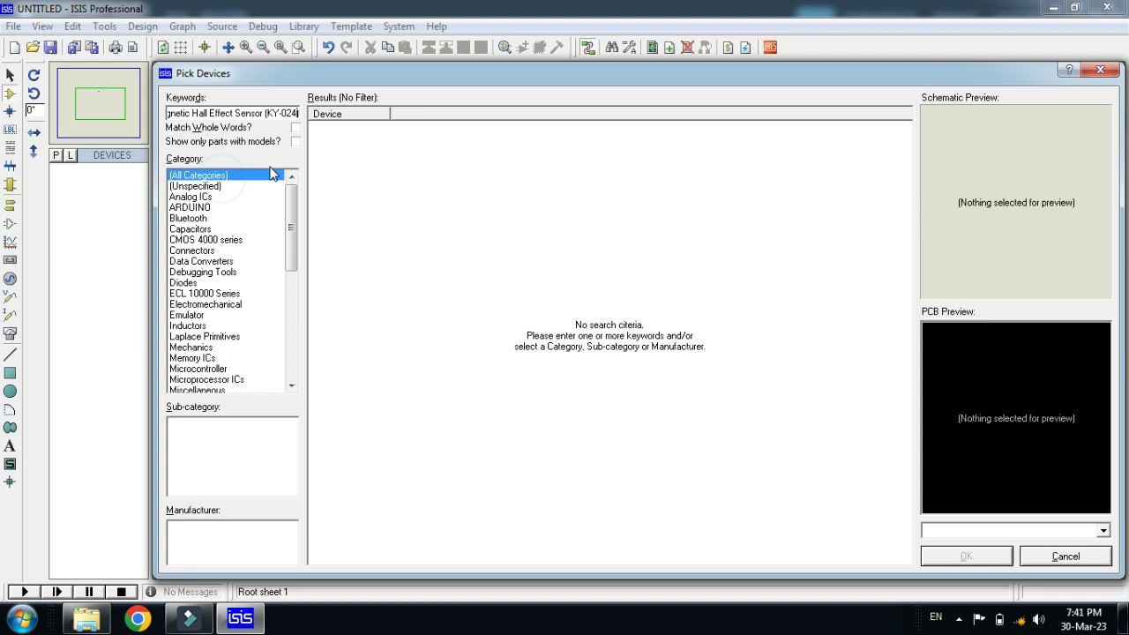
key(Home)
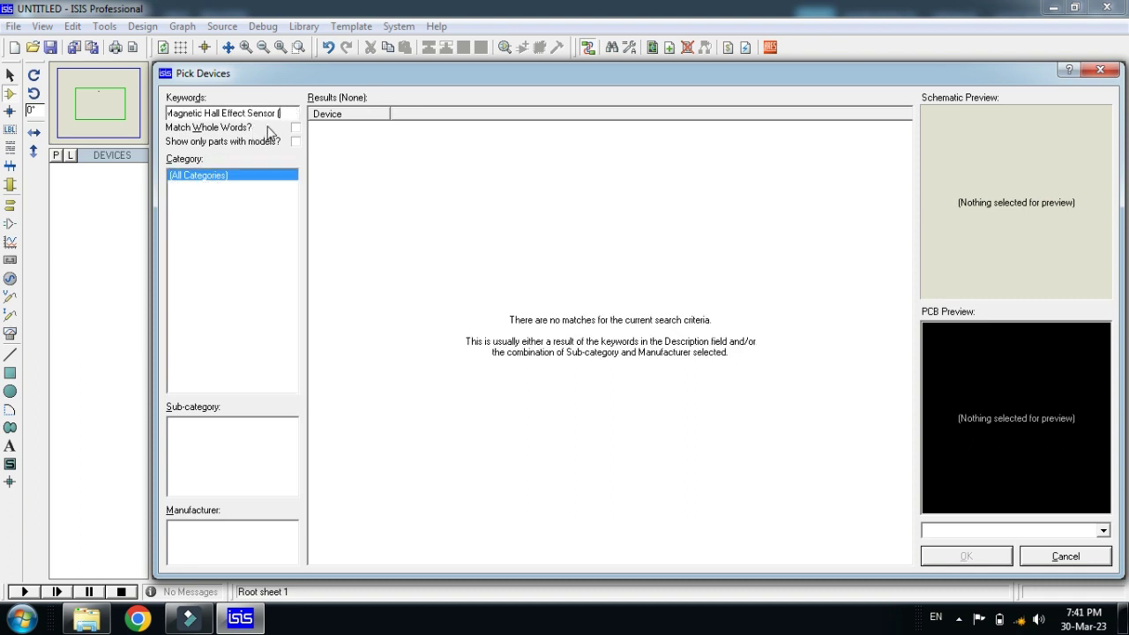
click(443, 163)
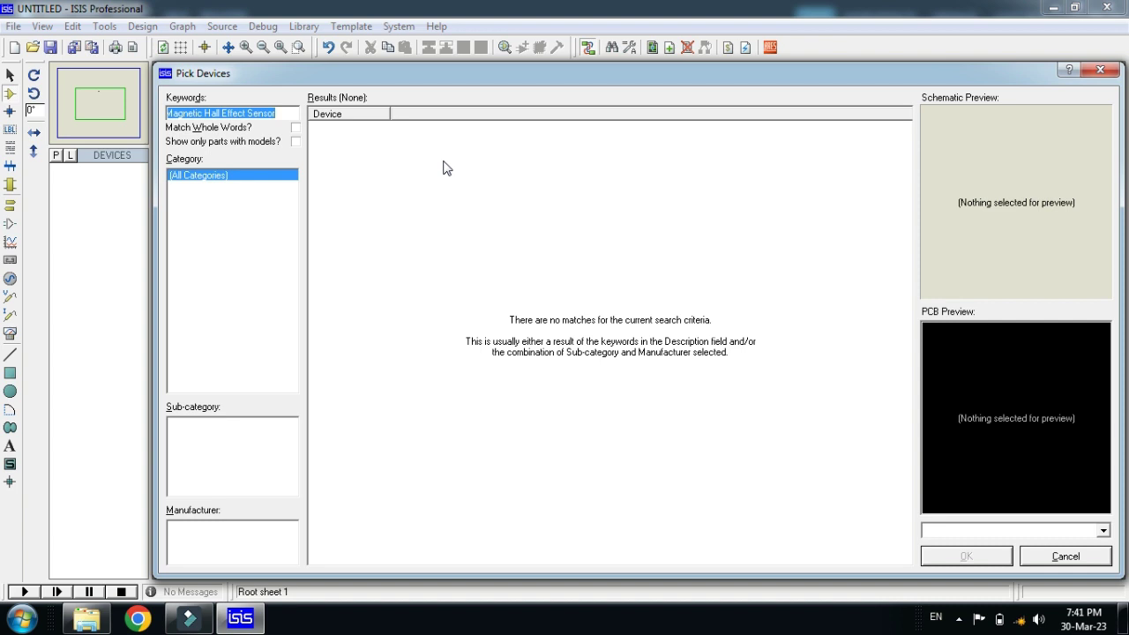
click(444, 162)
click(1098, 72)
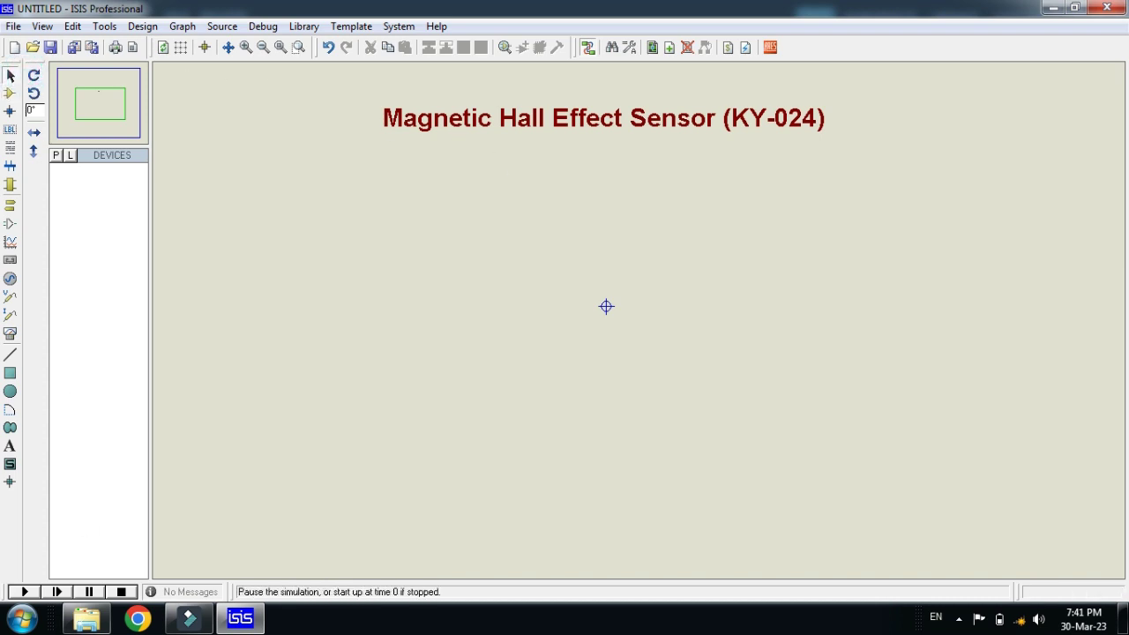
- Open the downloaded KY-024 library folder in Windows Explorer
click(87, 617)
click(310, 311)
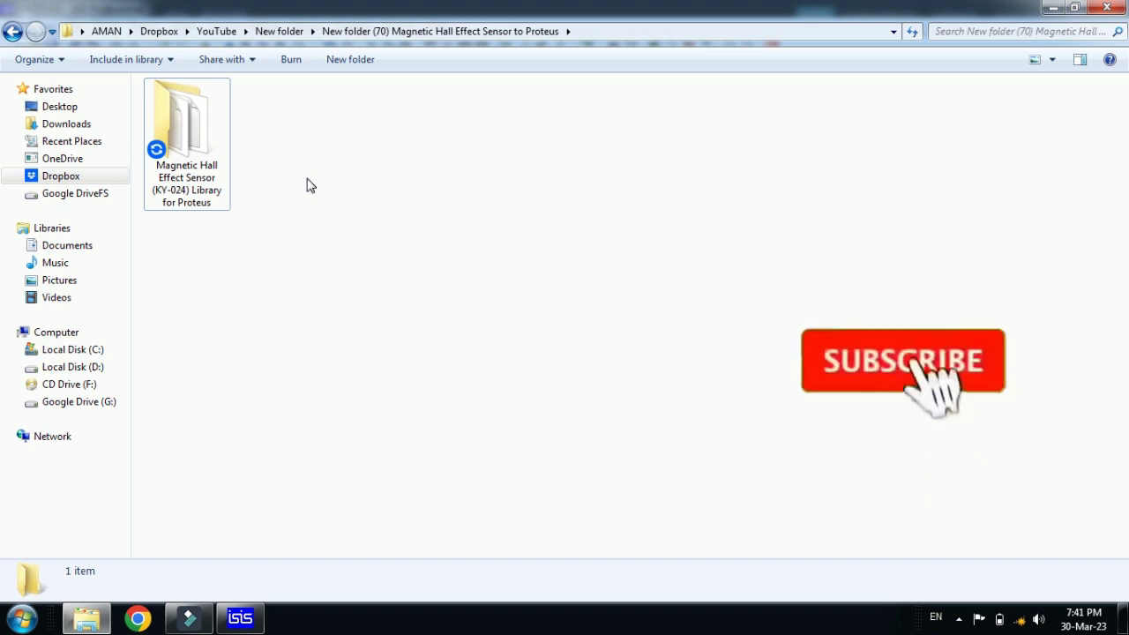
click(193, 137)
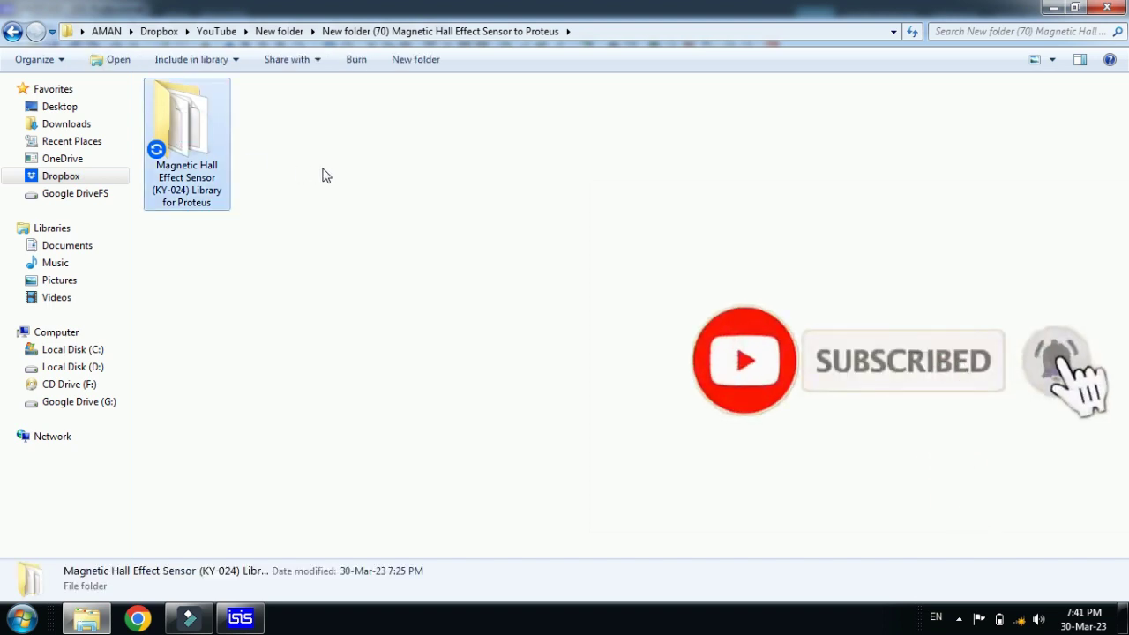
right_click(227, 134)
click(261, 141)
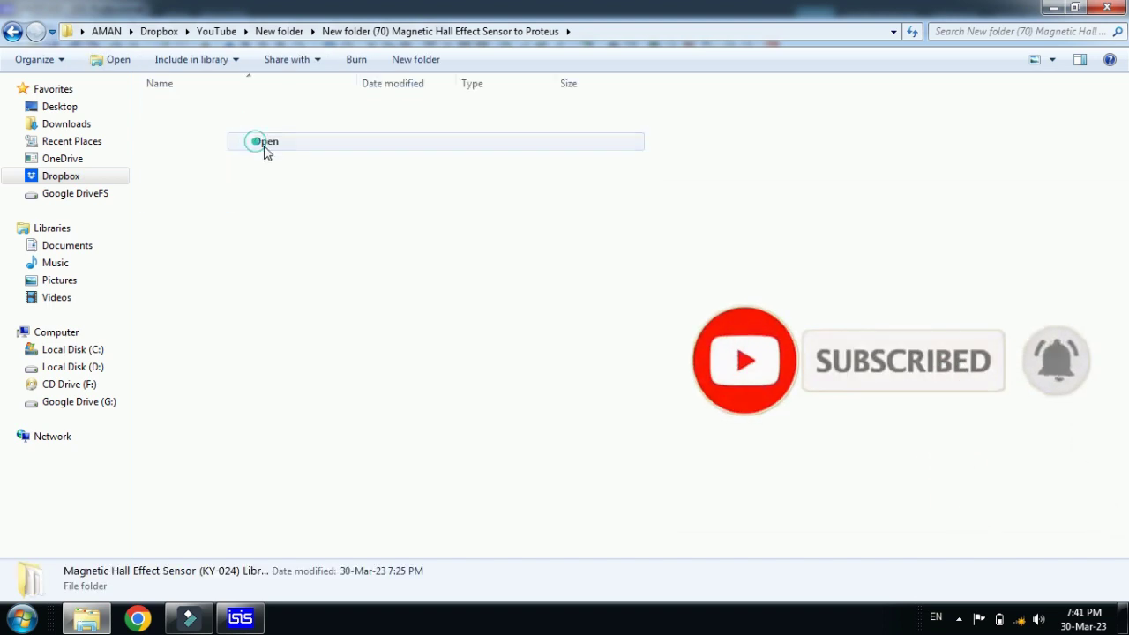
- Copy the three MagneticHallEffectSensorTEP files (HEX, IDX, LIB)
click(287, 192)
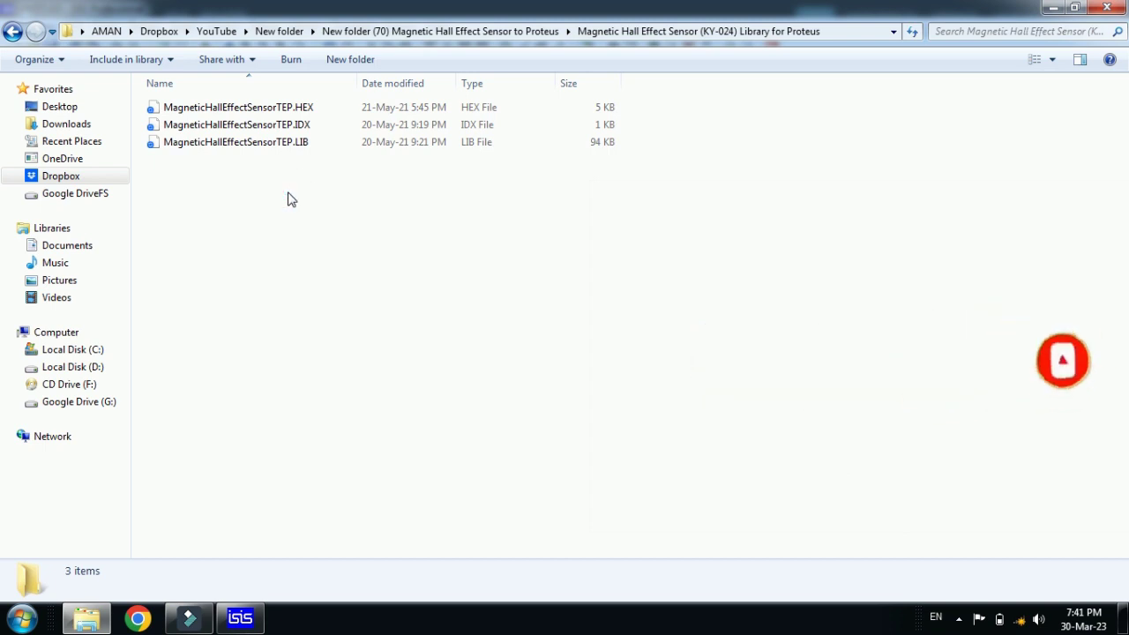
click(297, 229)
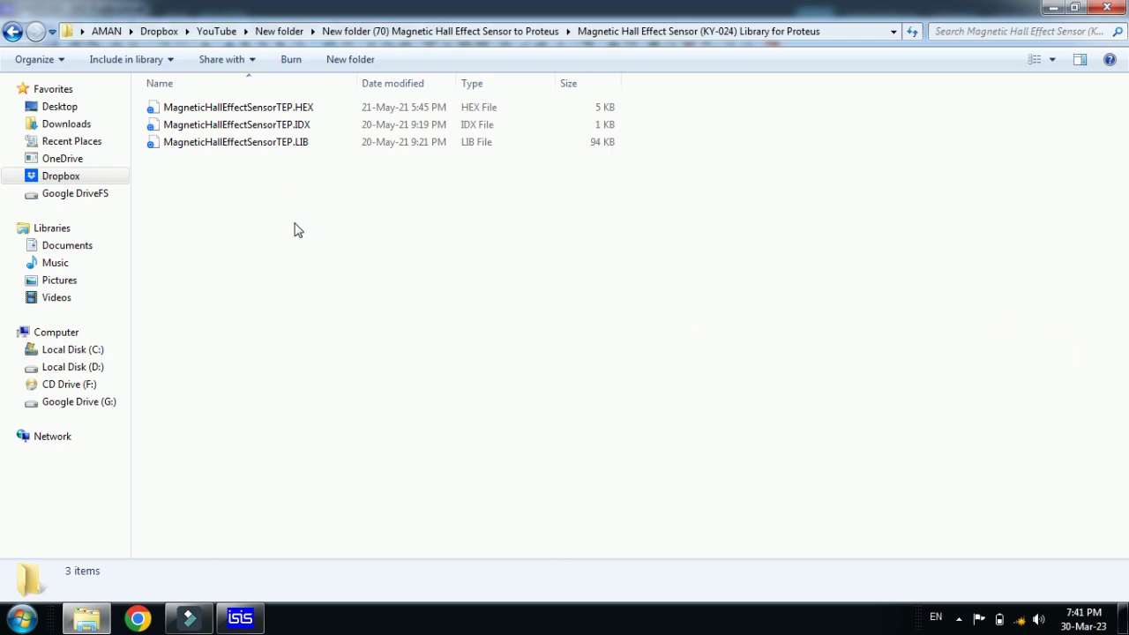
drag(297, 230, 279, 84)
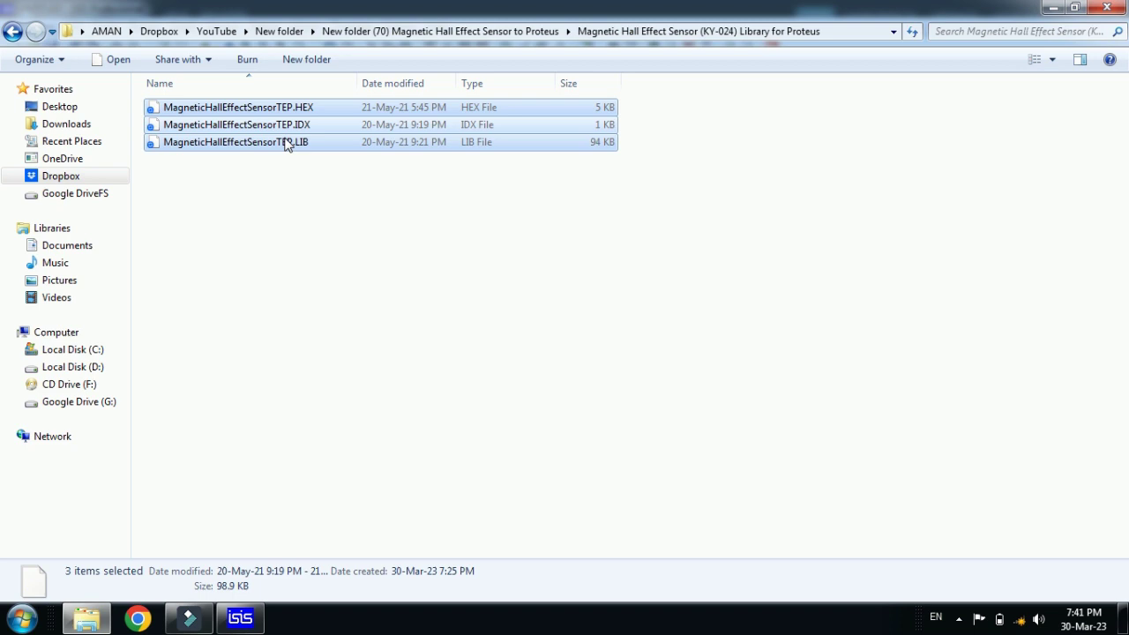
right_click(266, 124)
click(319, 355)
click(302, 285)
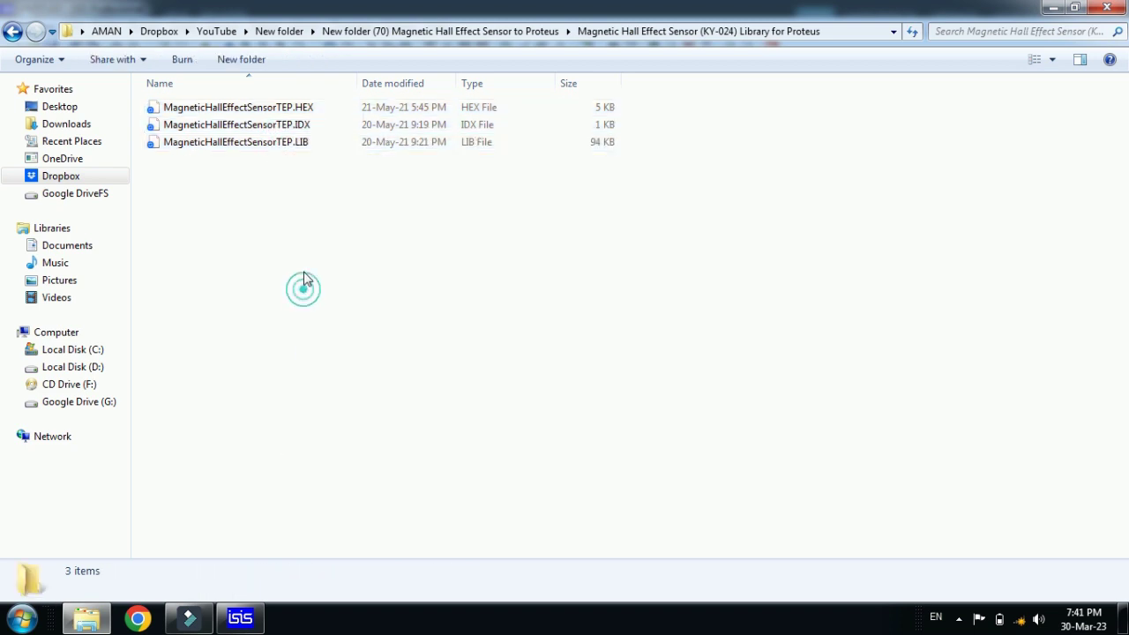
- Search Start for 'isis' and open the ISIS shortcut's file location, the BIN folder
click(21, 619)
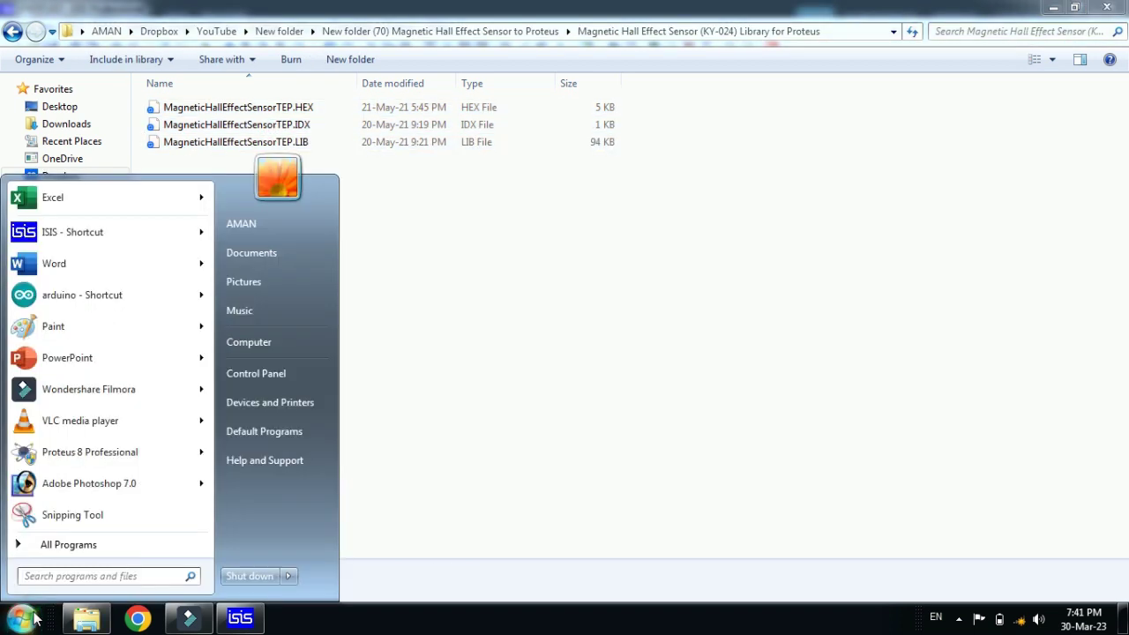
text(isis)
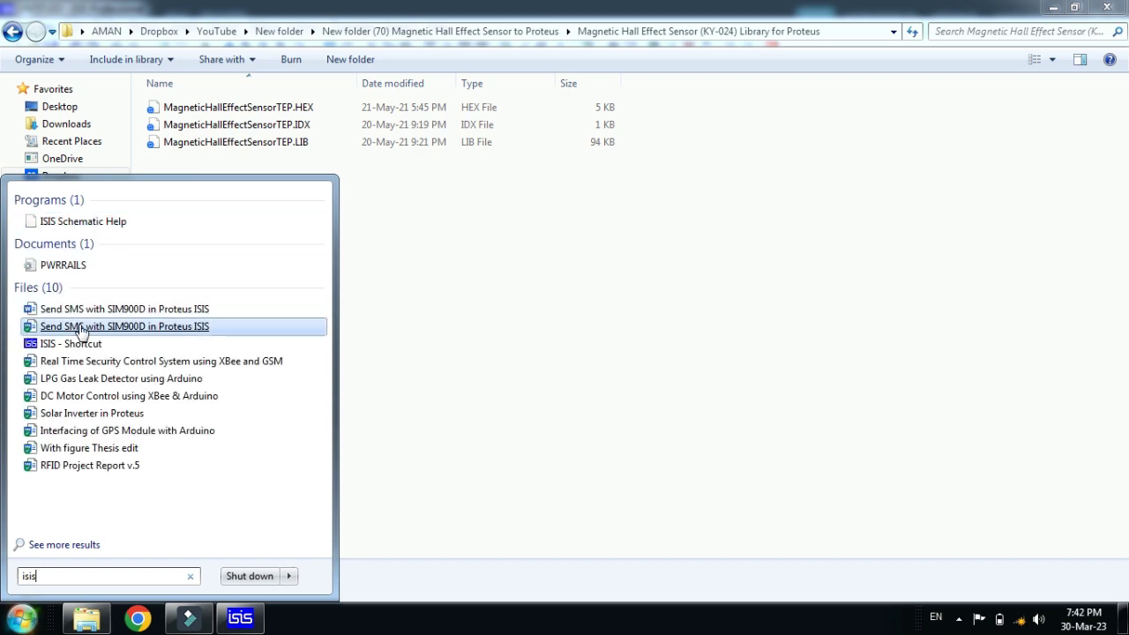
right_click(78, 349)
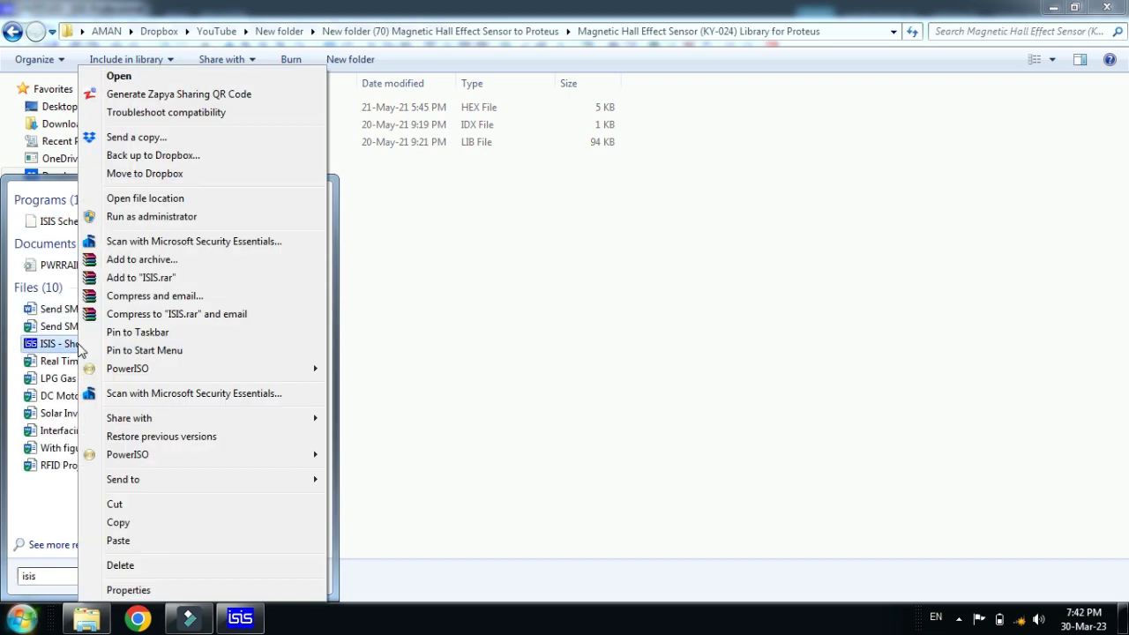
click(194, 201)
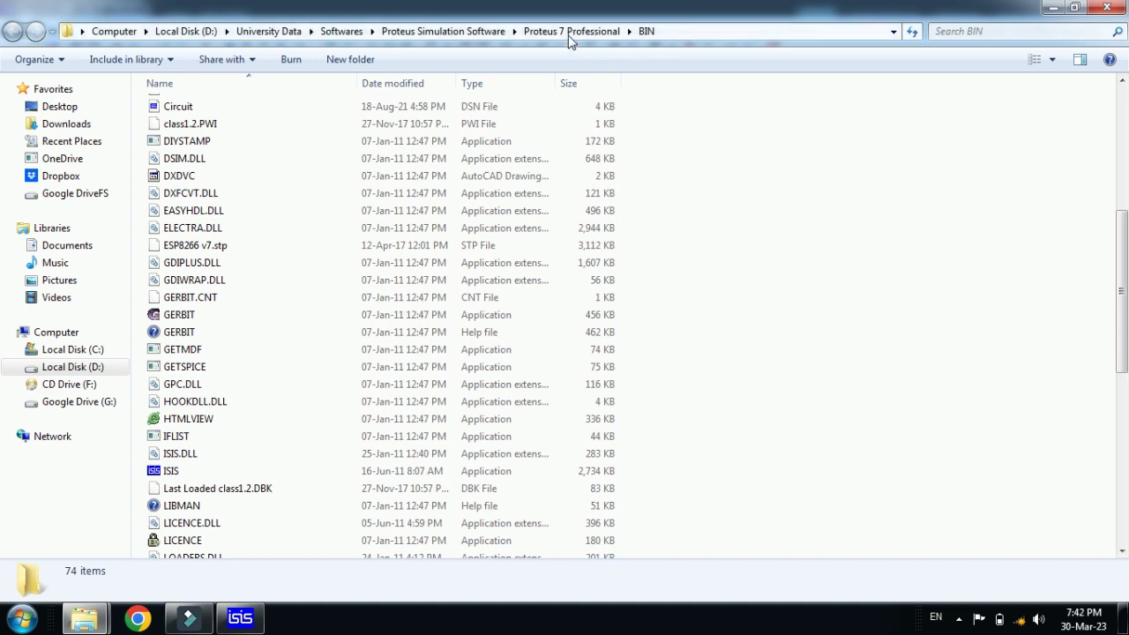
- Go up to Proteus 7 Professional and open its LIBRARY folder
click(565, 31)
click(786, 212)
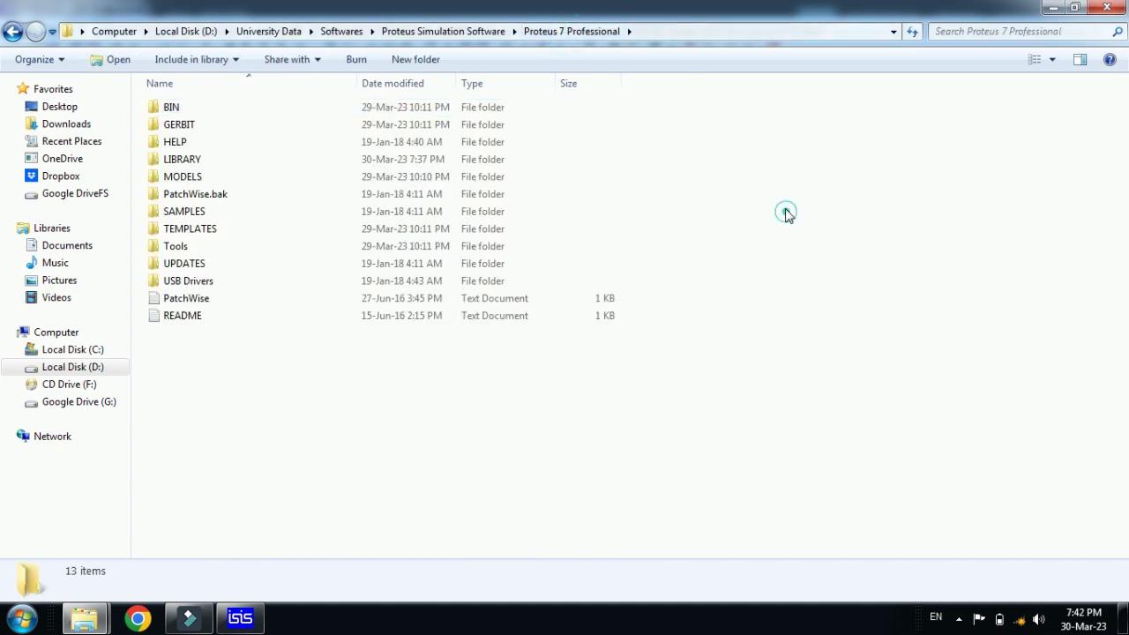
click(220, 162)
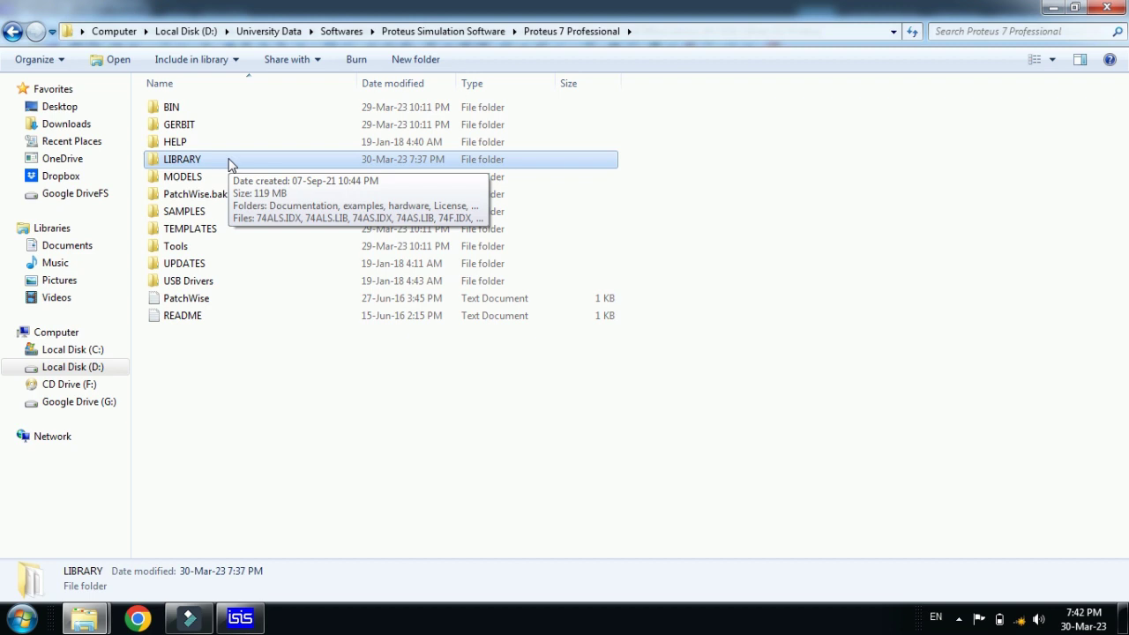
right_click(229, 165)
click(262, 156)
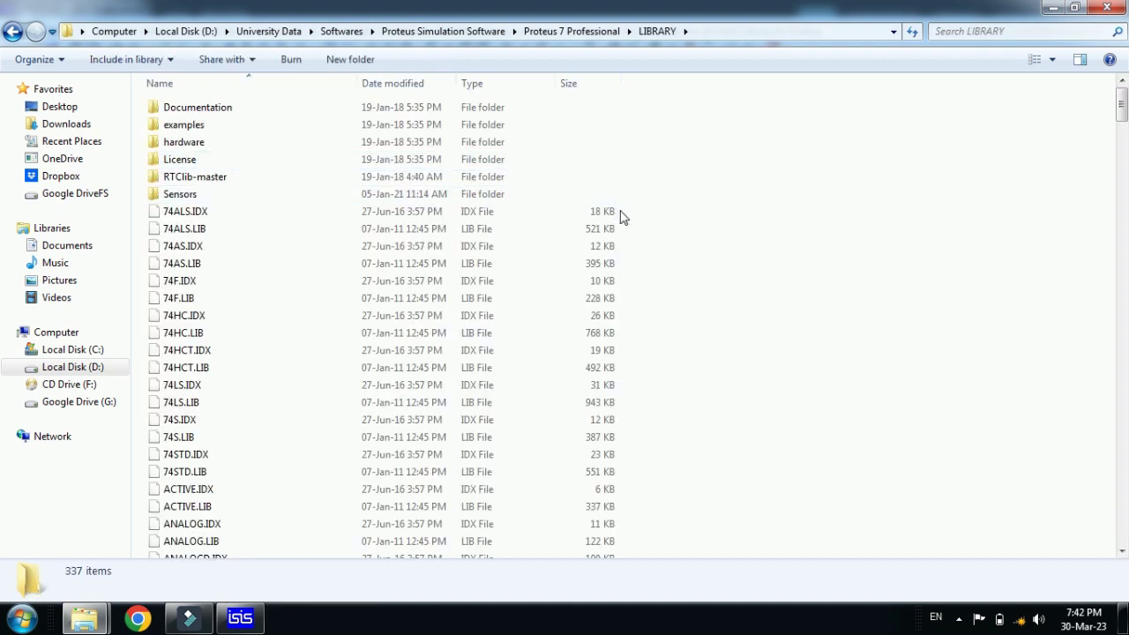
- Paste the three sensor library files into LIBRARY and close the window
right_click(729, 194)
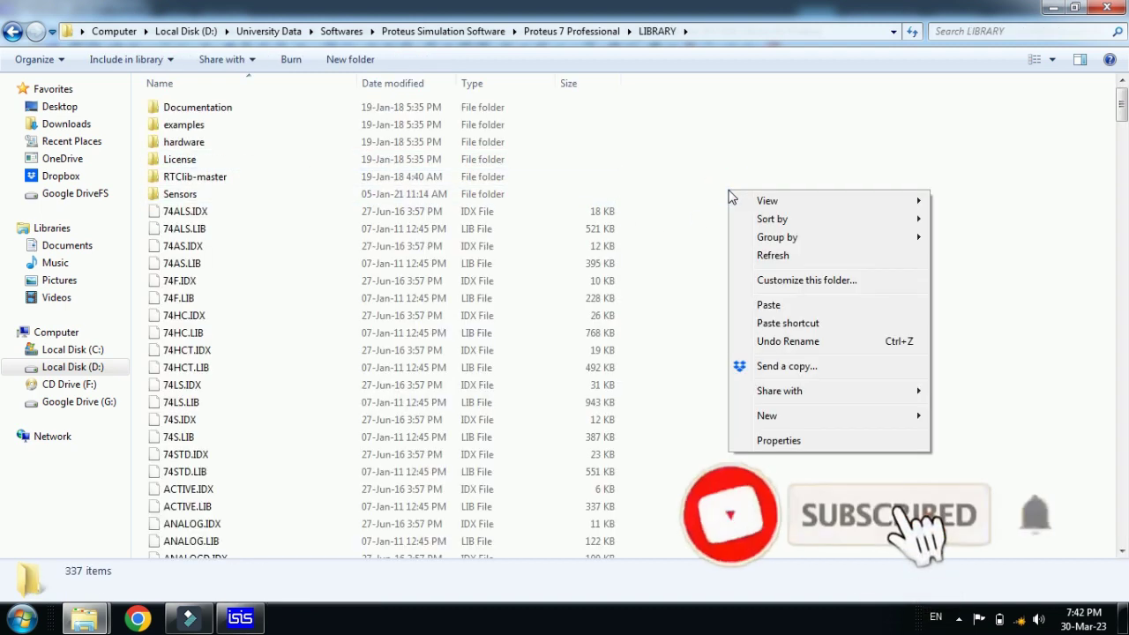
click(789, 305)
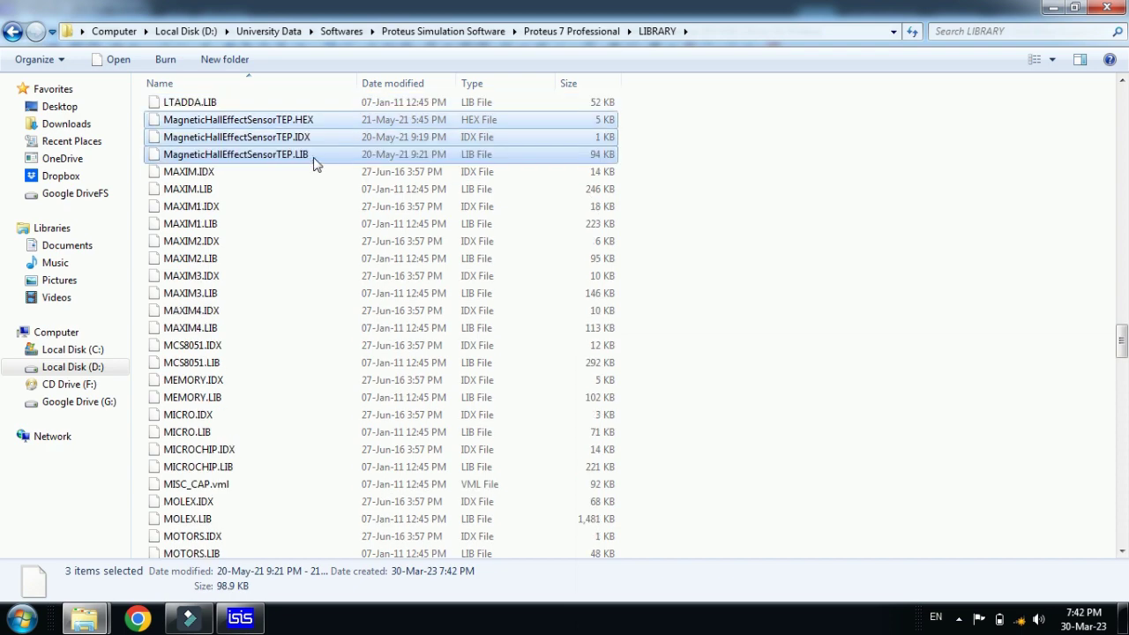
click(796, 223)
click(1119, 11)
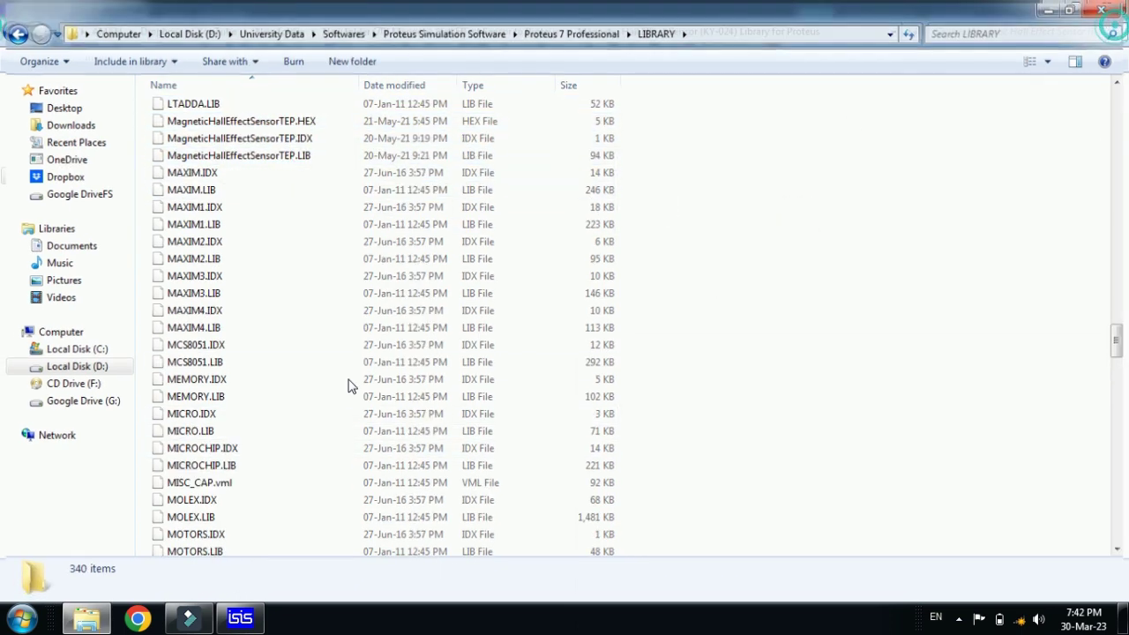
- Close ISIS without saving the design and relaunch it from the Start menu
click(13, 30)
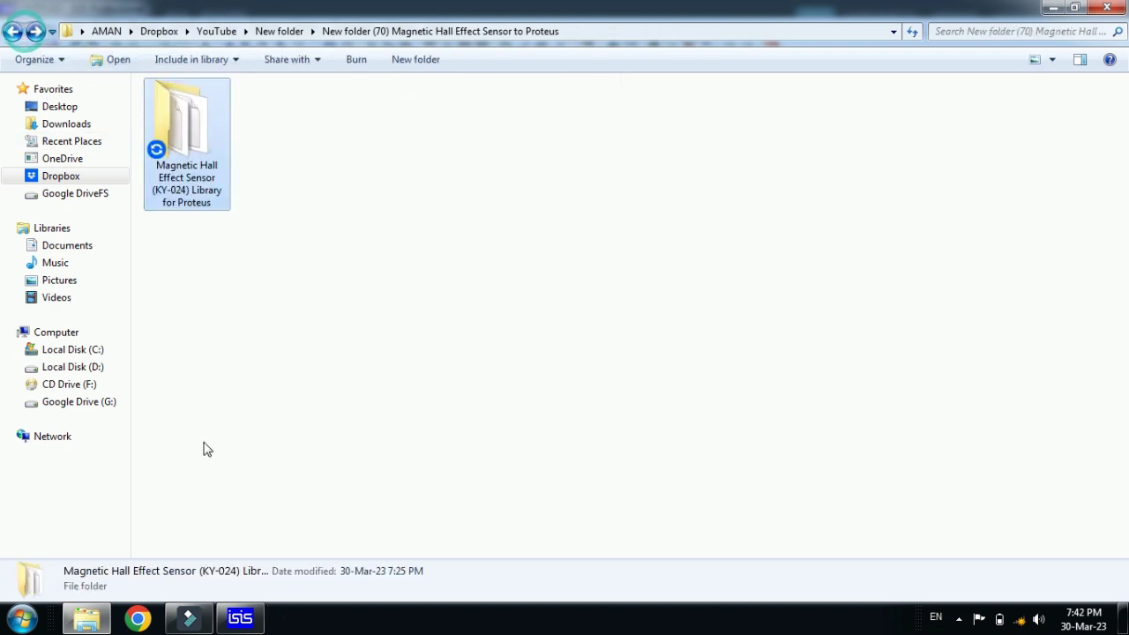
click(240, 617)
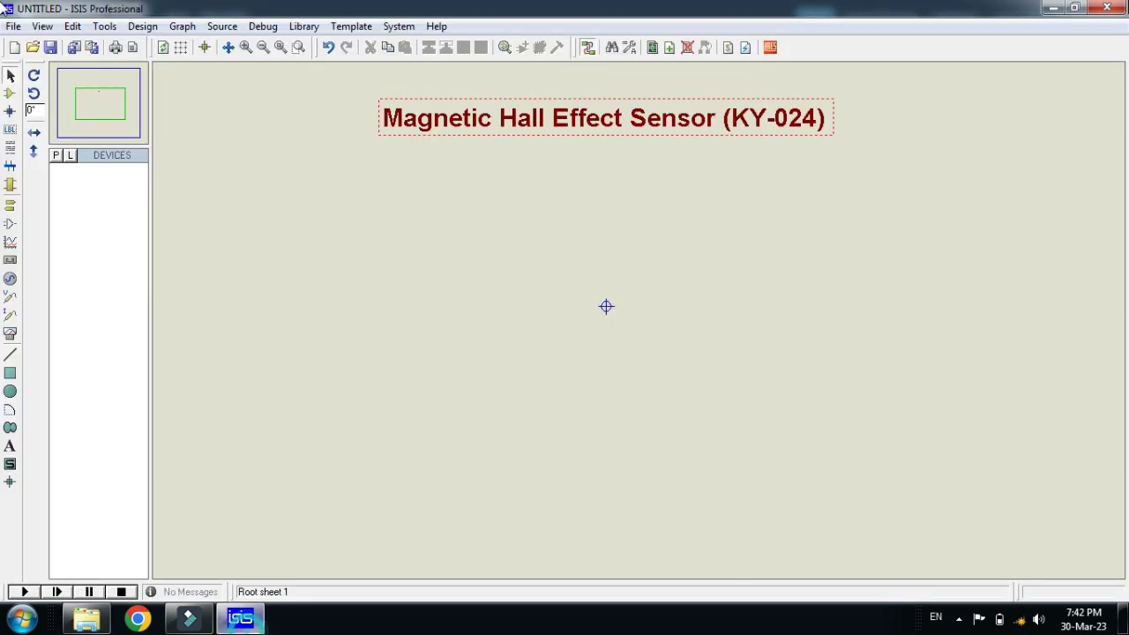
click(1109, 9)
click(554, 325)
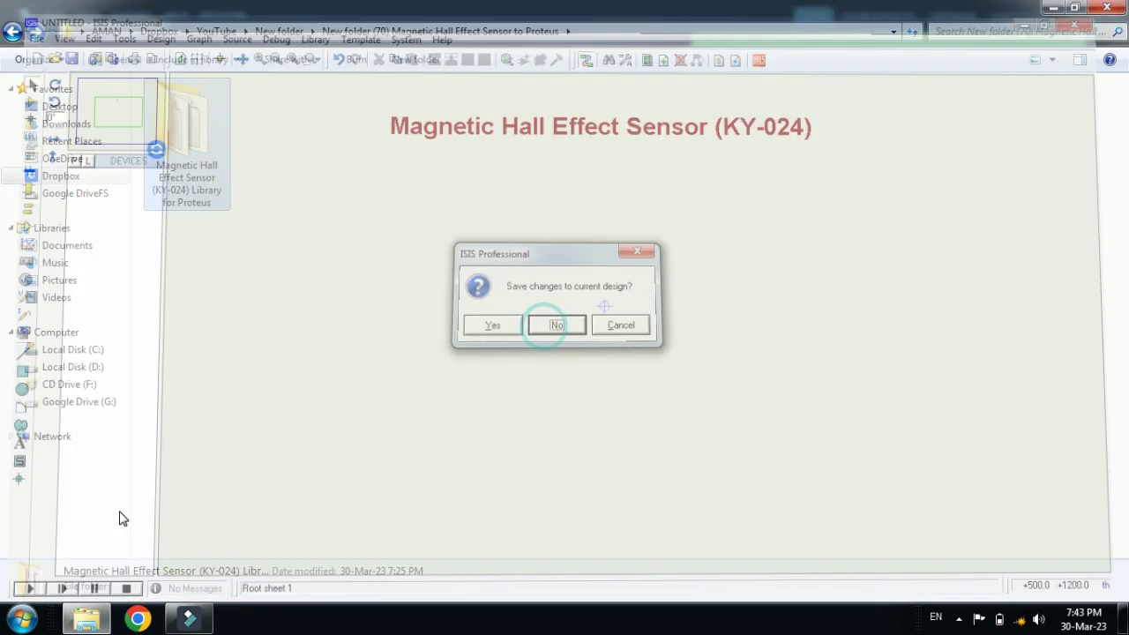
click(21, 617)
right_click(75, 232)
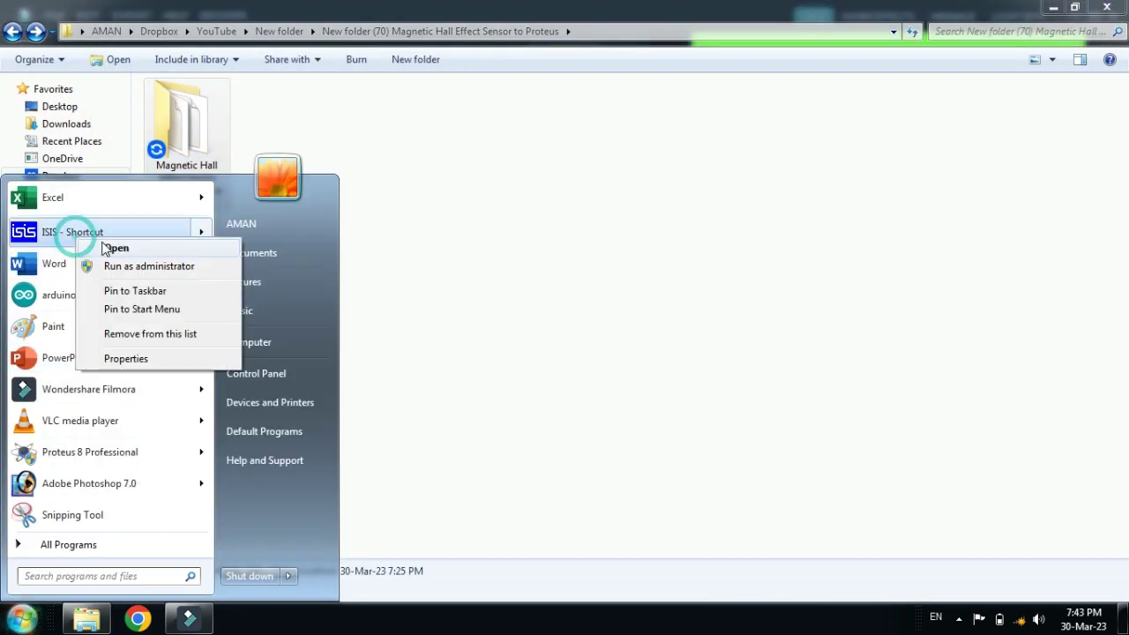
click(115, 248)
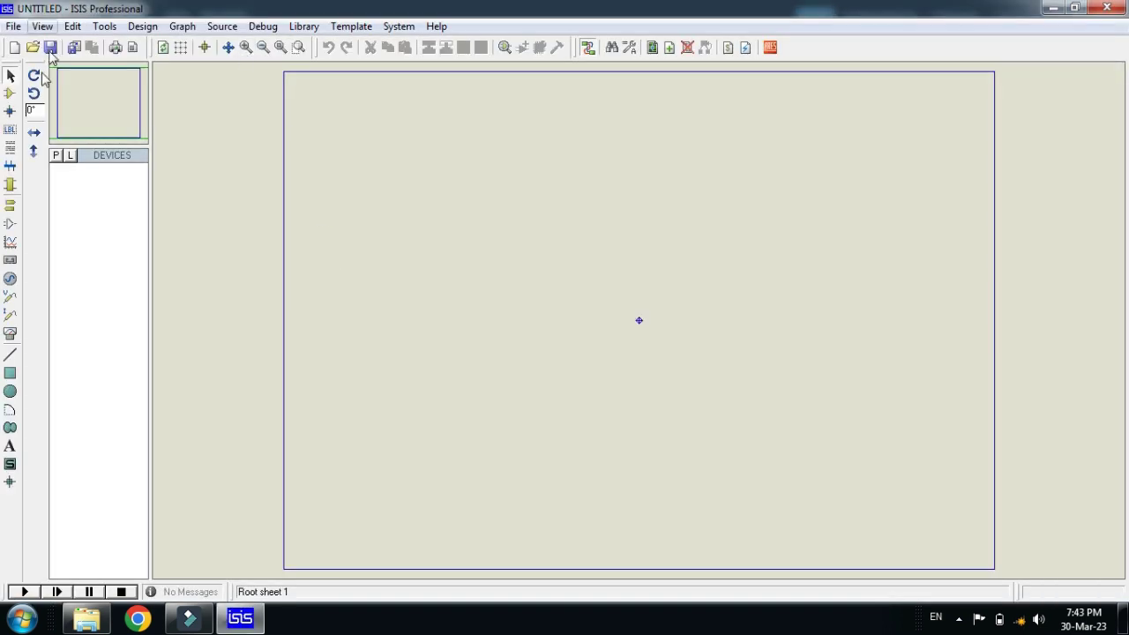
- Search Pick Devices for 'magn' and preview MAGNETIC HALL, HALL 2, 3 and 4
click(56, 155)
right_click(205, 110)
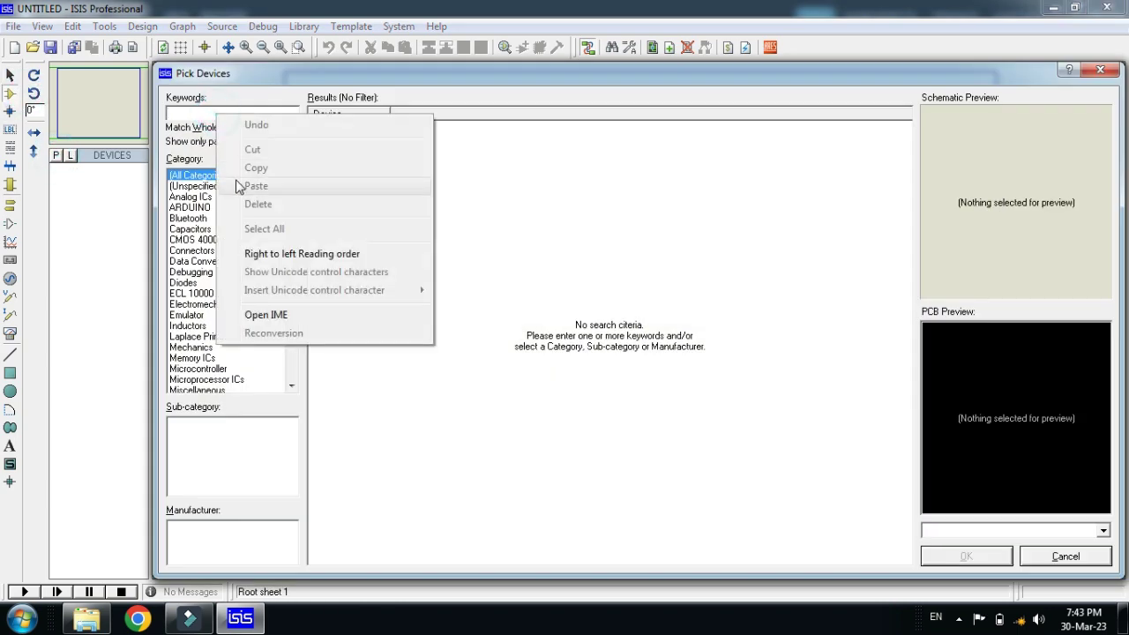
click(207, 116)
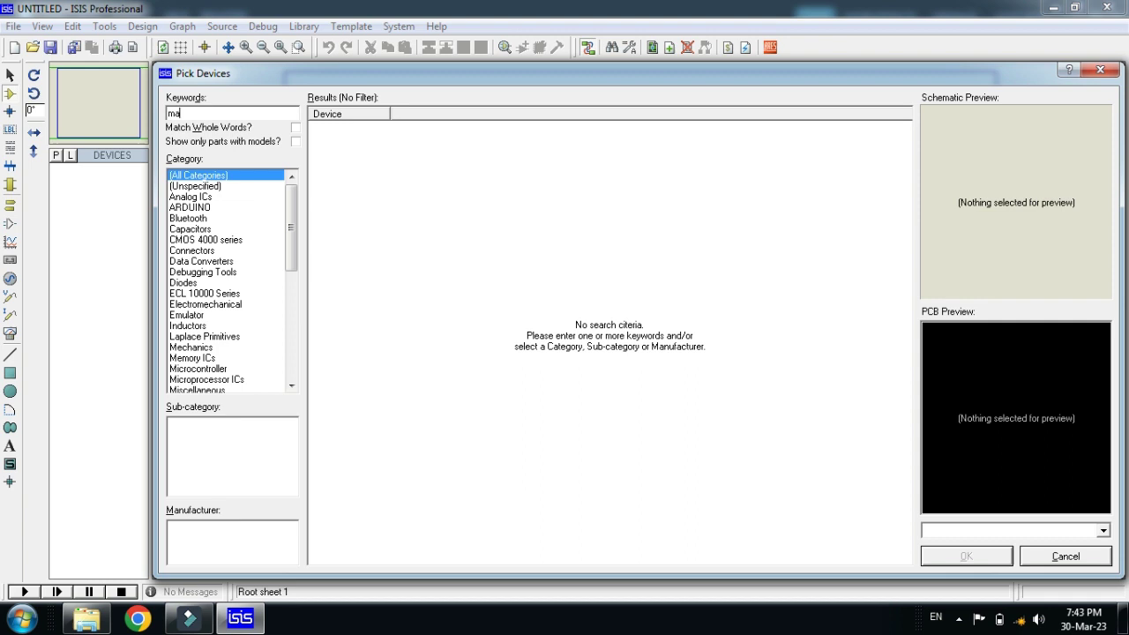
text(magnet)
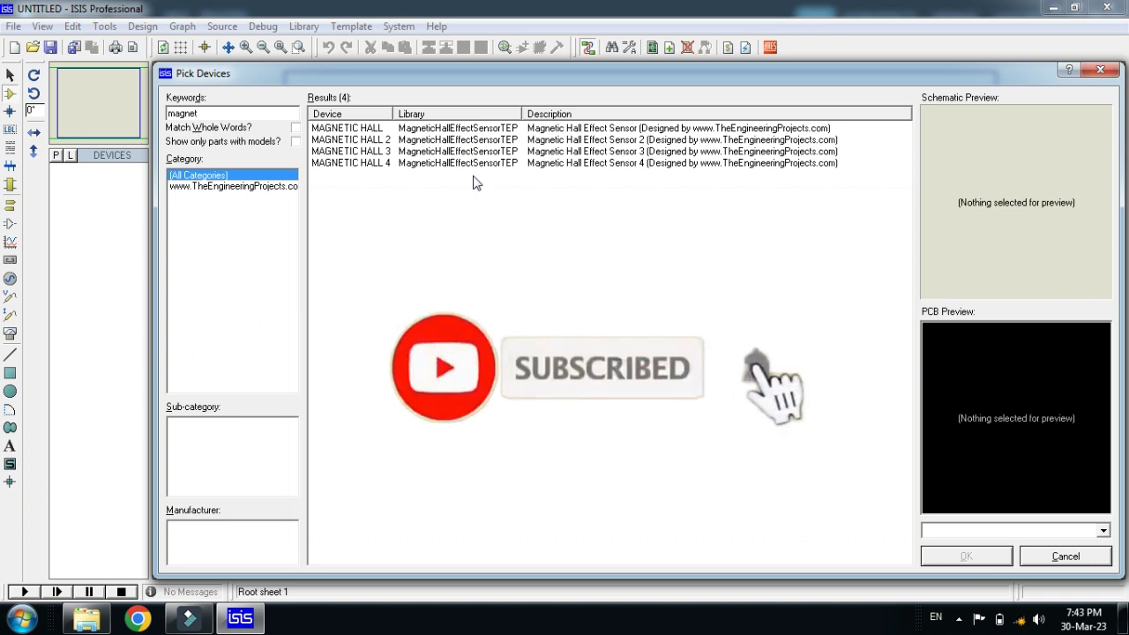
click(455, 130)
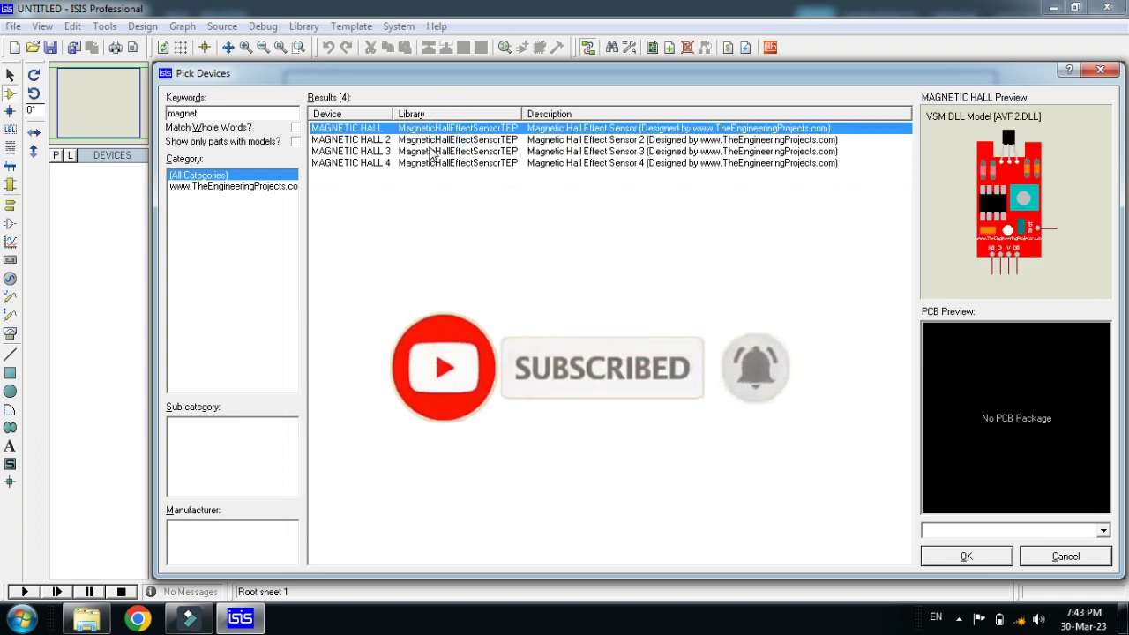
click(432, 140)
click(432, 152)
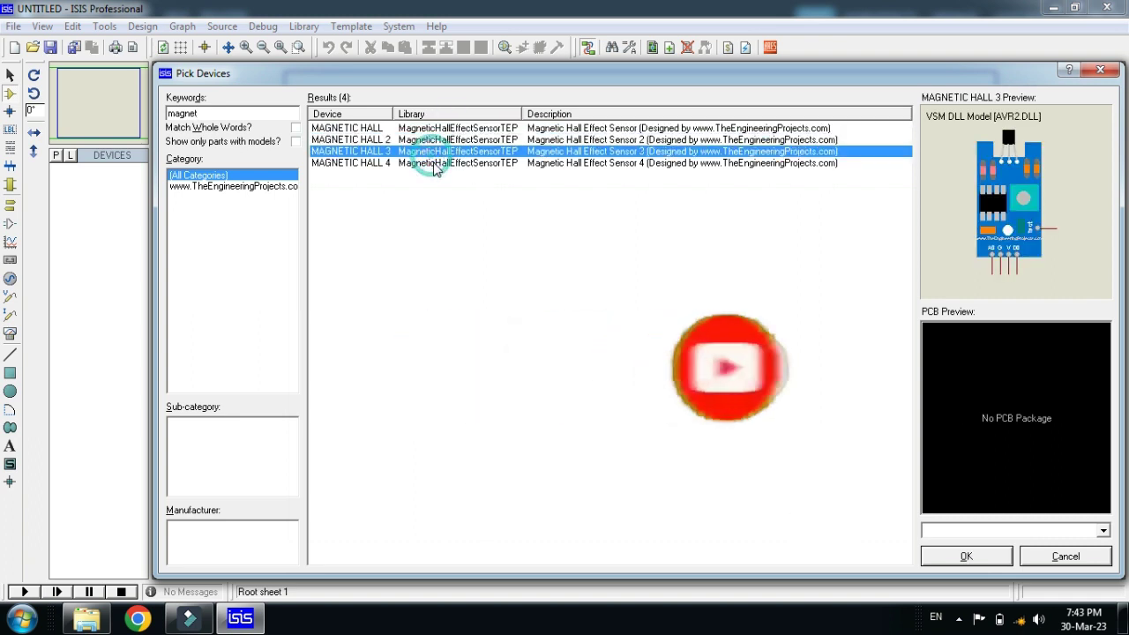
click(433, 163)
click(430, 130)
- Add MAGNETIC HALL, MAGNETIC HALL 2 and MAGNETIC HALL 3 to the device list
double_click(430, 131)
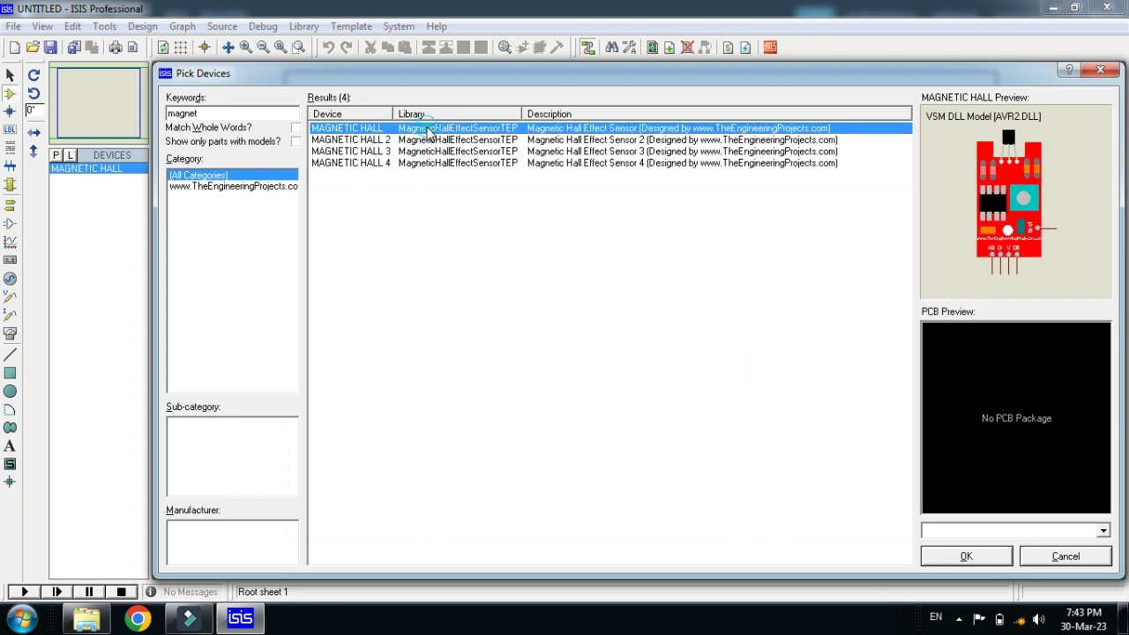
click(433, 140)
double_click(432, 141)
click(432, 152)
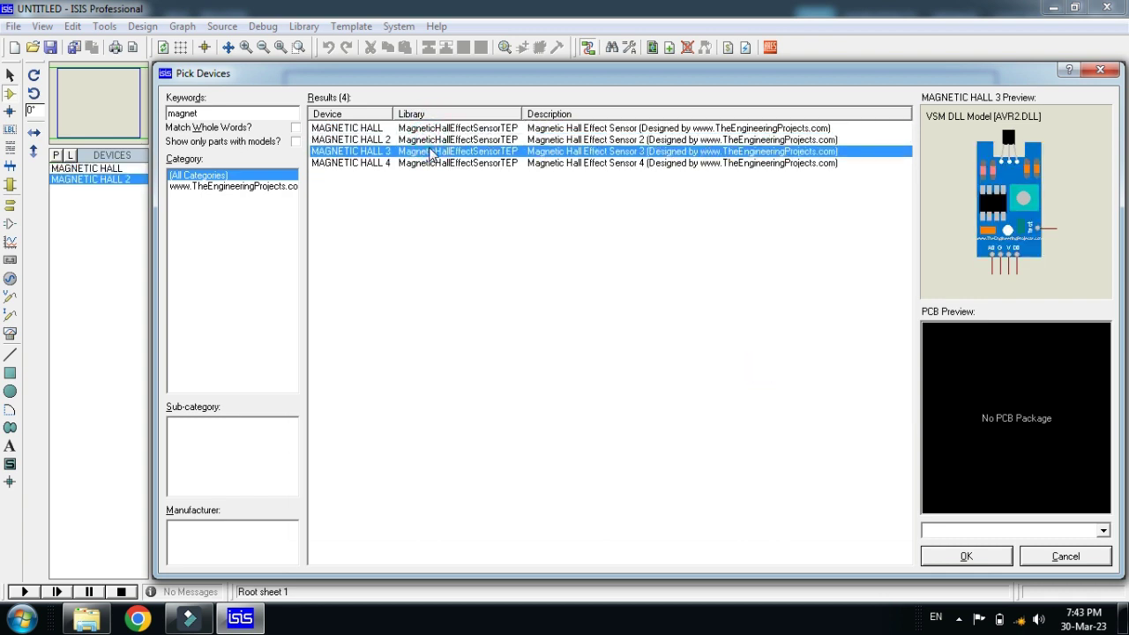
double_click(432, 152)
click(429, 129)
click(953, 553)
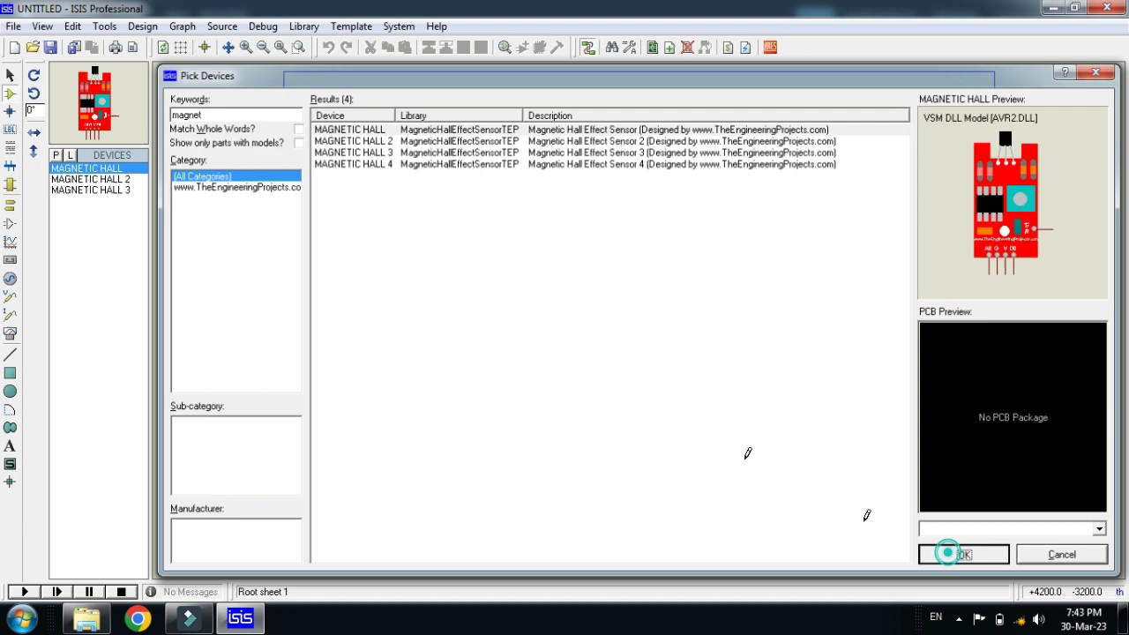
- Place the red MAGNETIC HALL module as MAG1 mid-sheet and zoom in
click(639, 321)
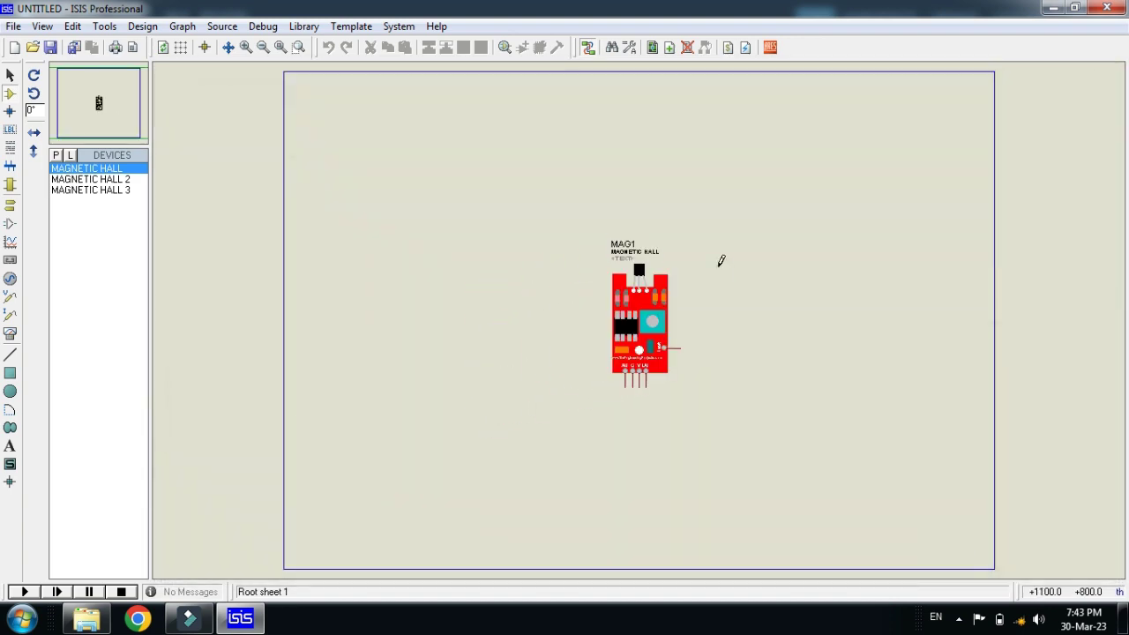
scroll(635, 317, up, 4)
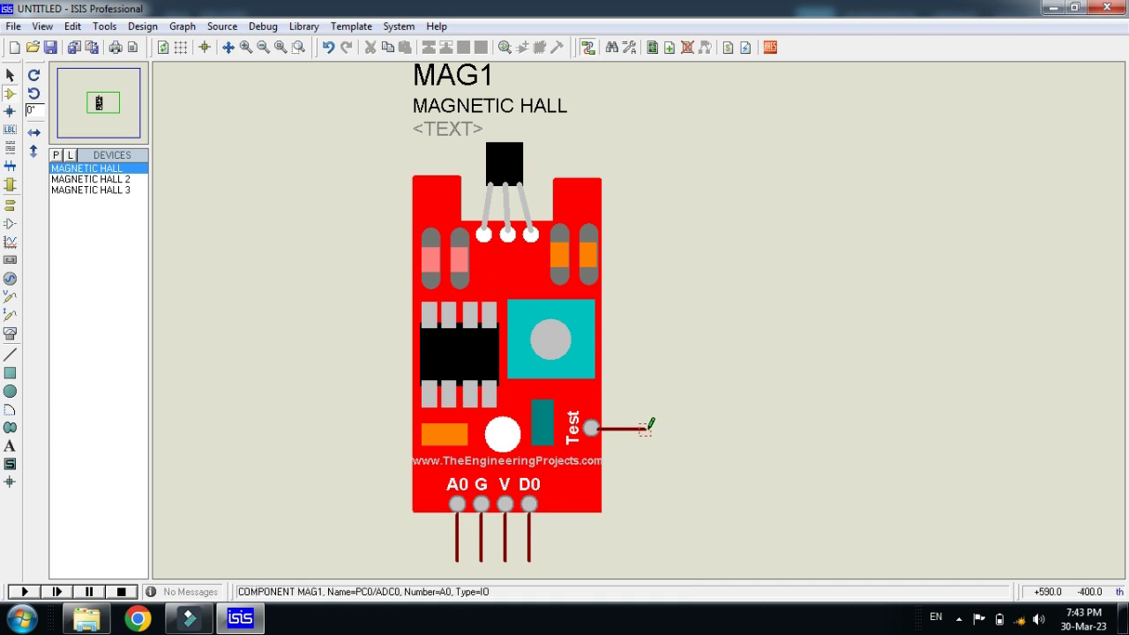
click(649, 426)
right_click(720, 372)
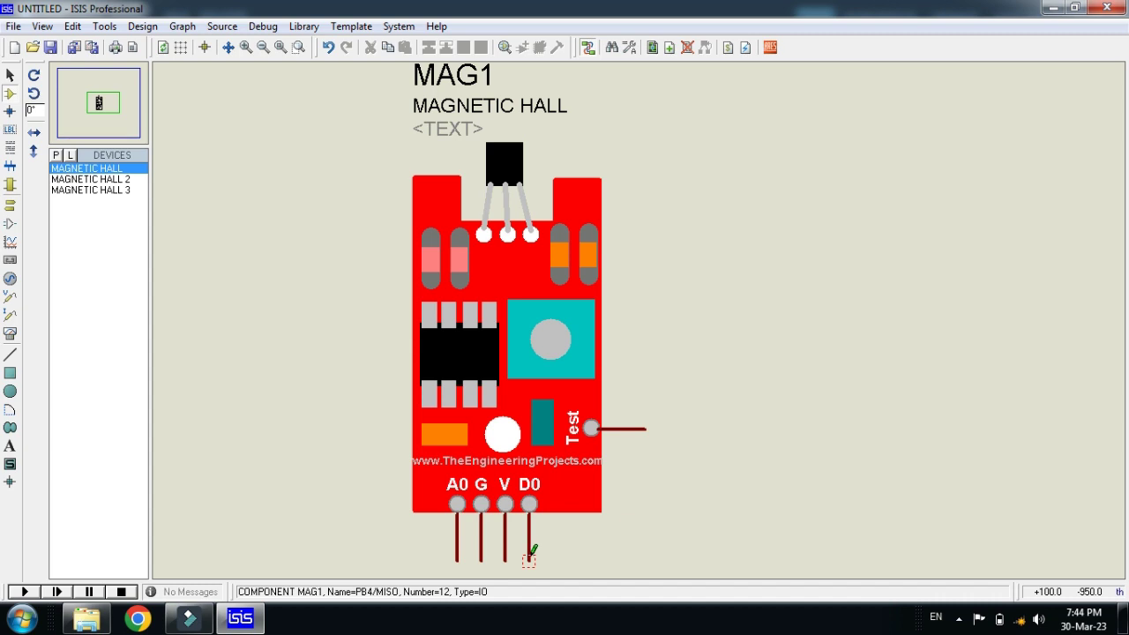
- Place the black MAGNETIC HALL 2 module (MAG2) to the right of MAG1
click(97, 179)
click(788, 272)
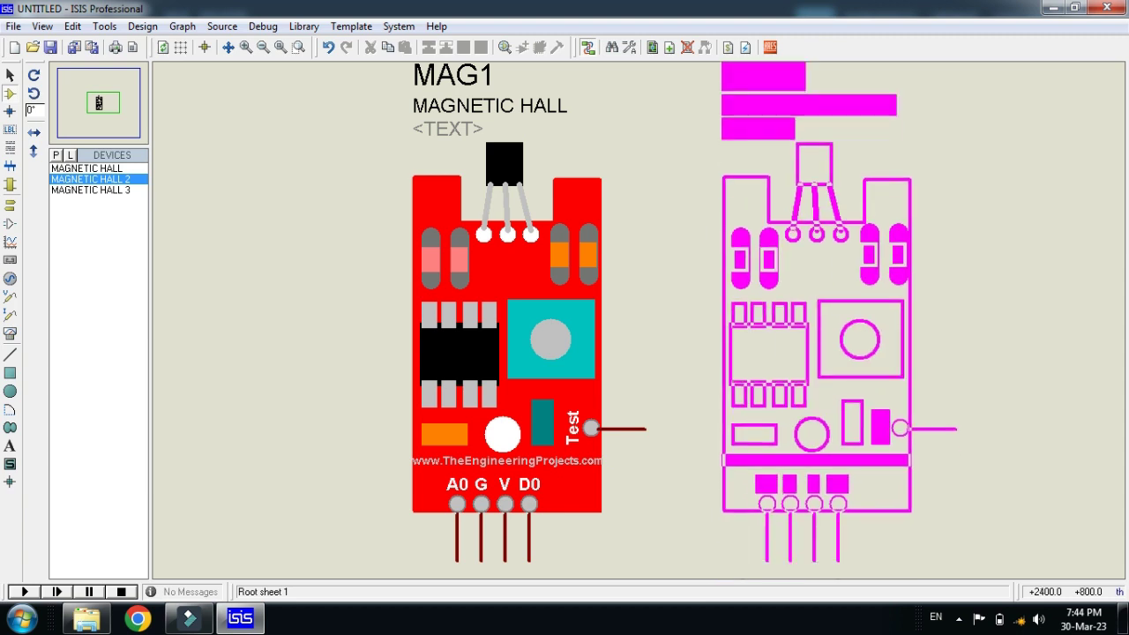
click(841, 344)
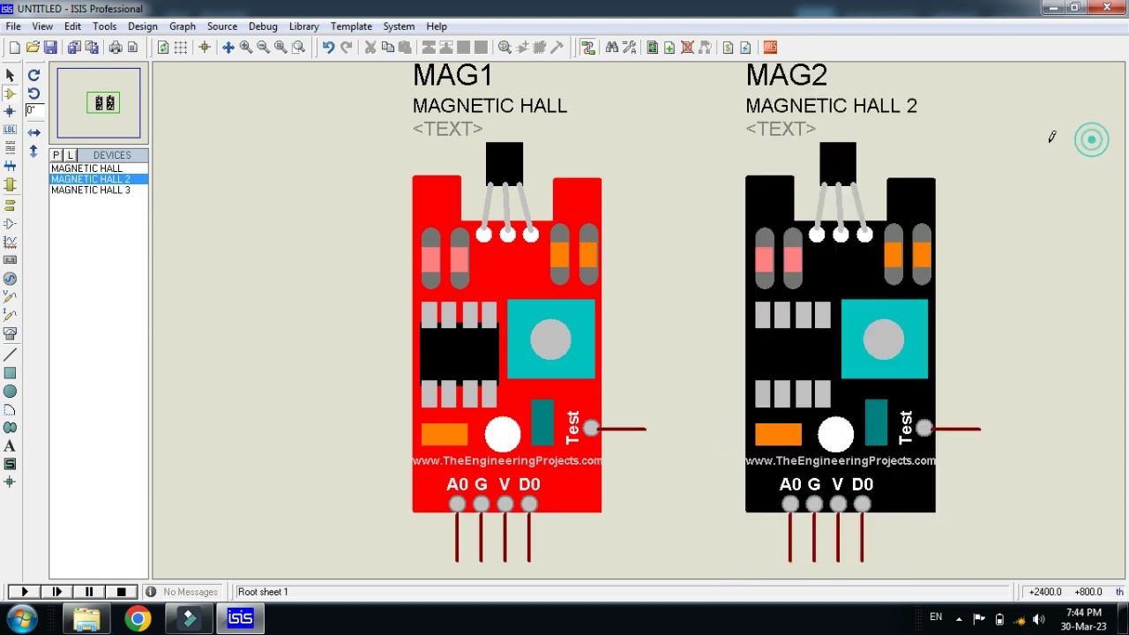
- Place the blue MAGNETIC HALL 3 module (MAG3) left of MAG1, then zoom to frame all three
click(98, 191)
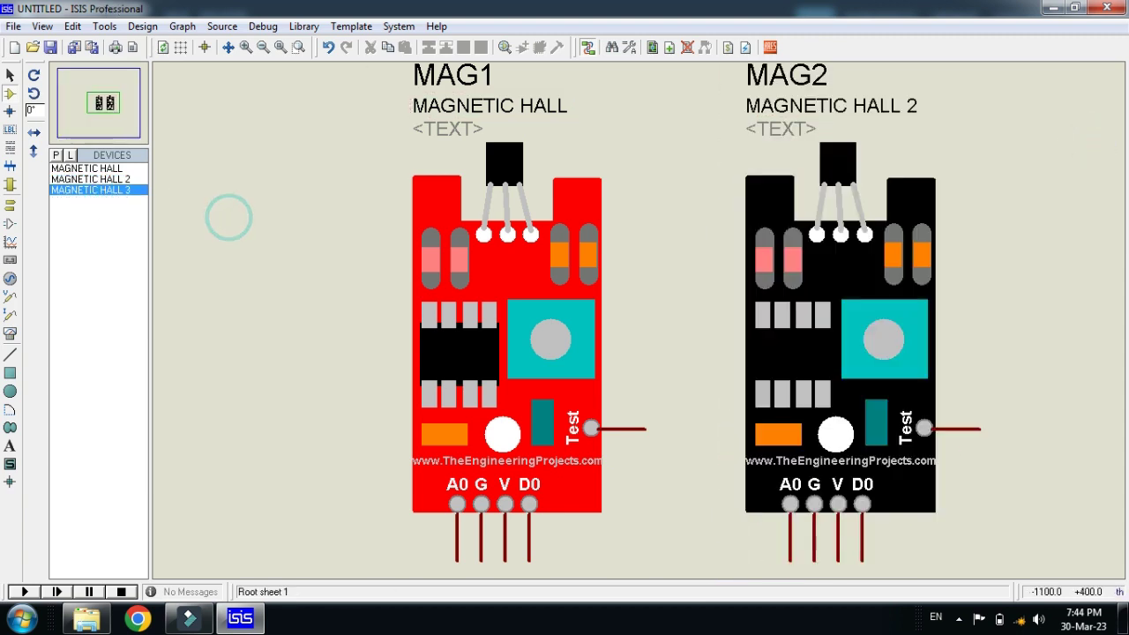
click(243, 256)
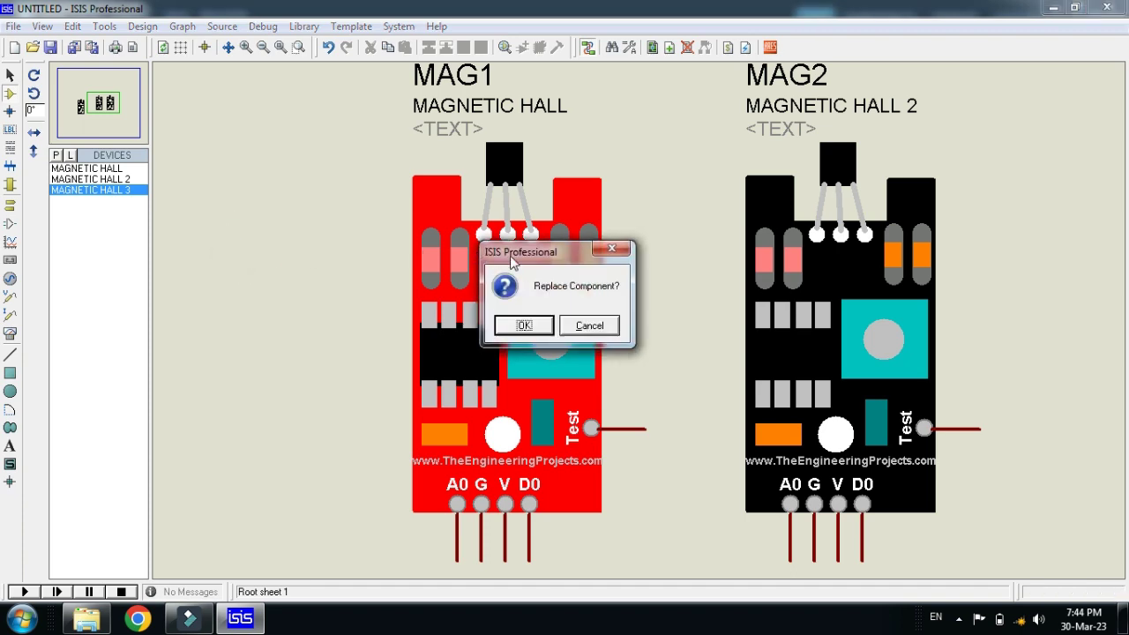
click(617, 254)
scroll(631, 291, down, 1)
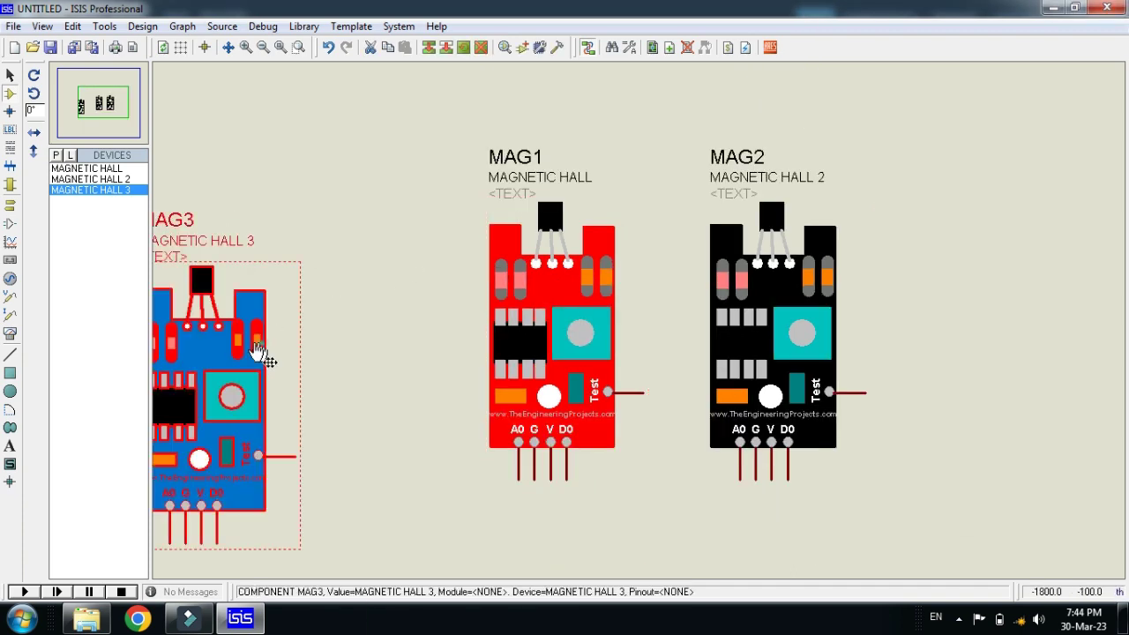
click(396, 285)
drag(396, 285, 367, 284)
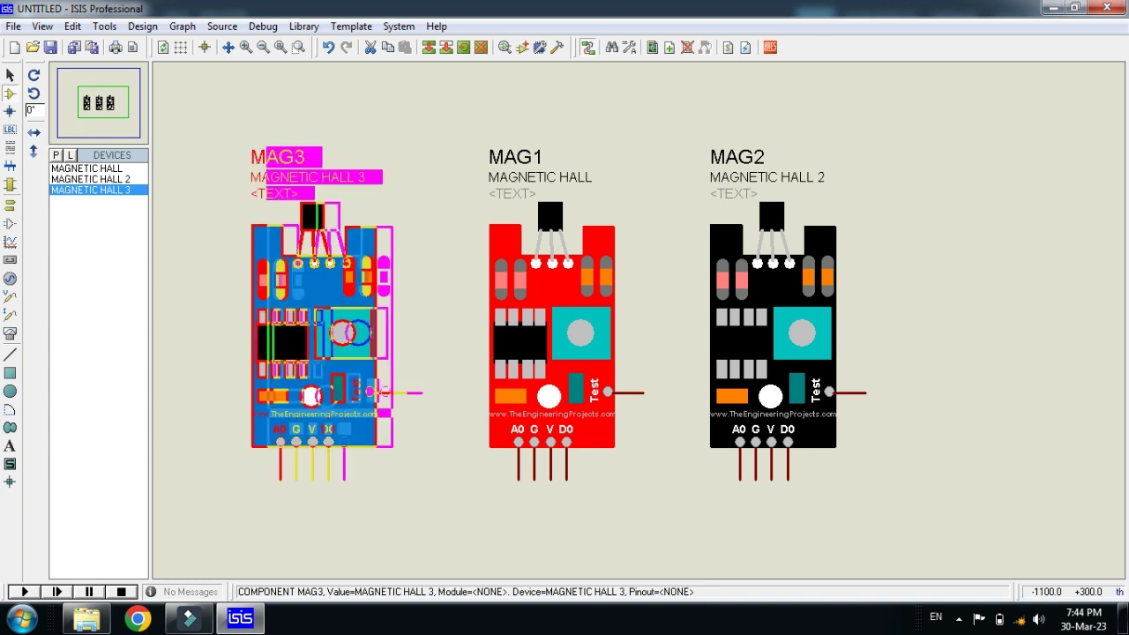
drag(382, 392, 388, 397)
click(423, 496)
click(297, 46)
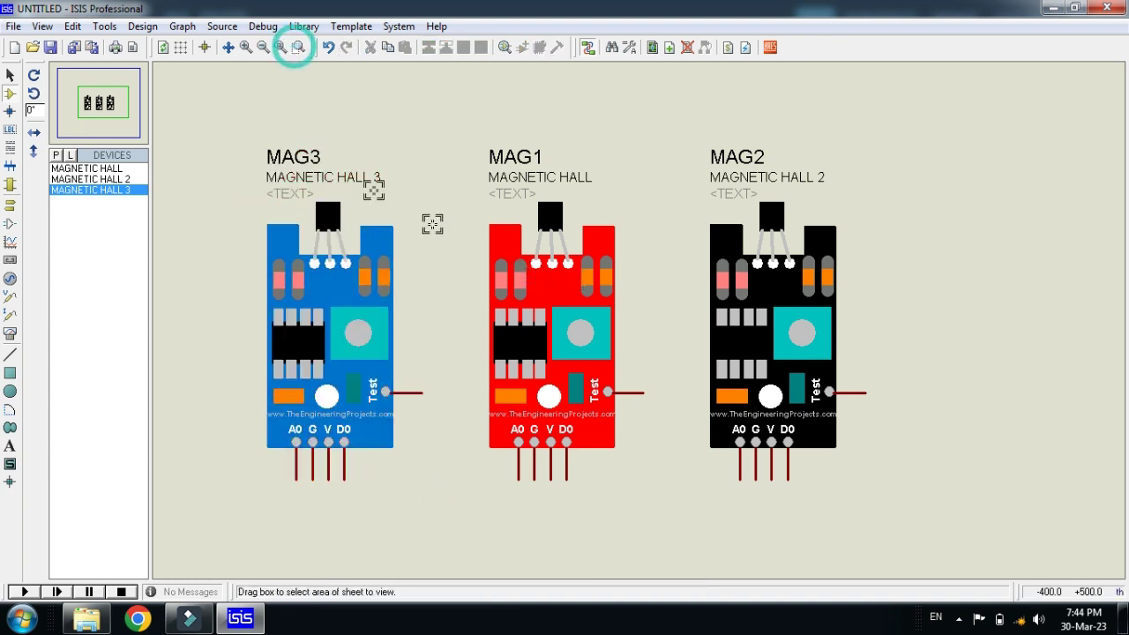
drag(249, 139, 883, 504)
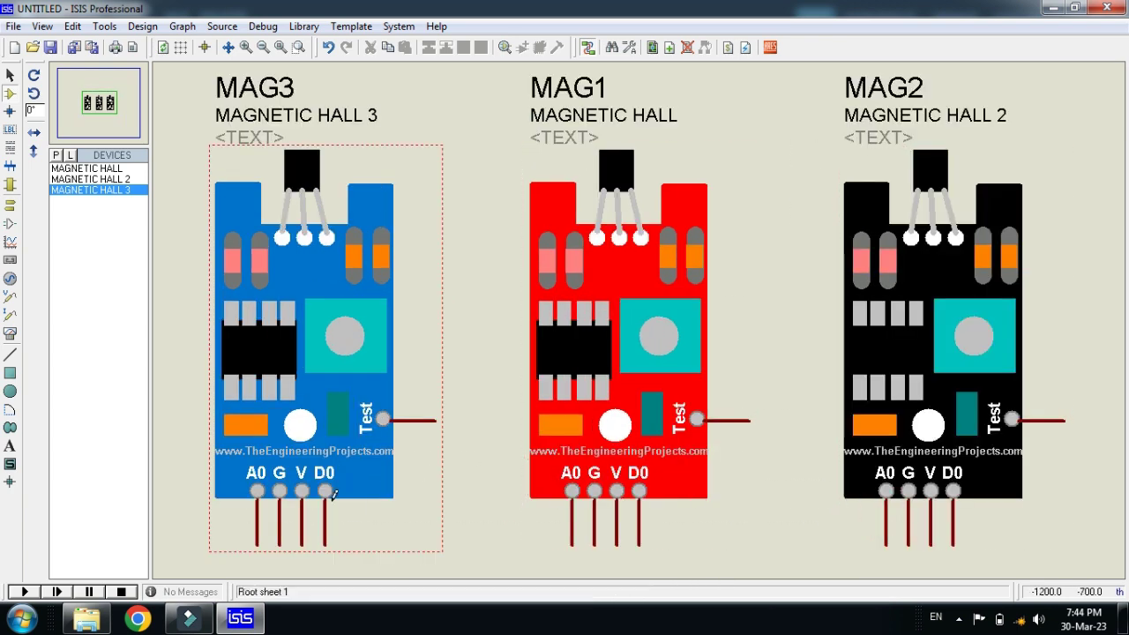